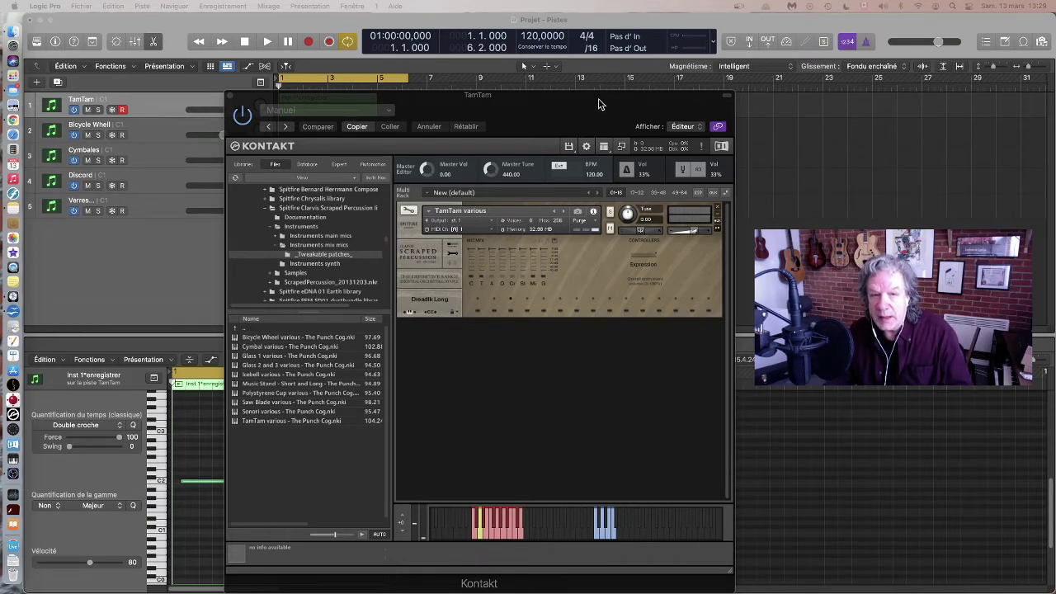
# - Audition the TamTam patch's Dreadlk Long, Dreadlk Short and Drumstick Long articulations with their keyswitches
pyautogui.click(574, 110)
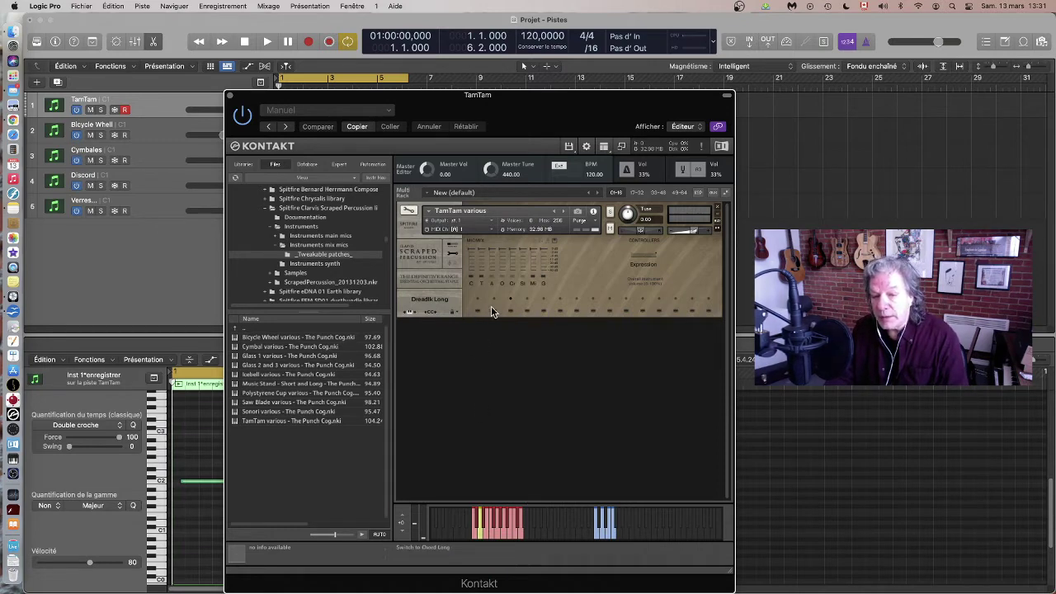
pyautogui.click(475, 535)
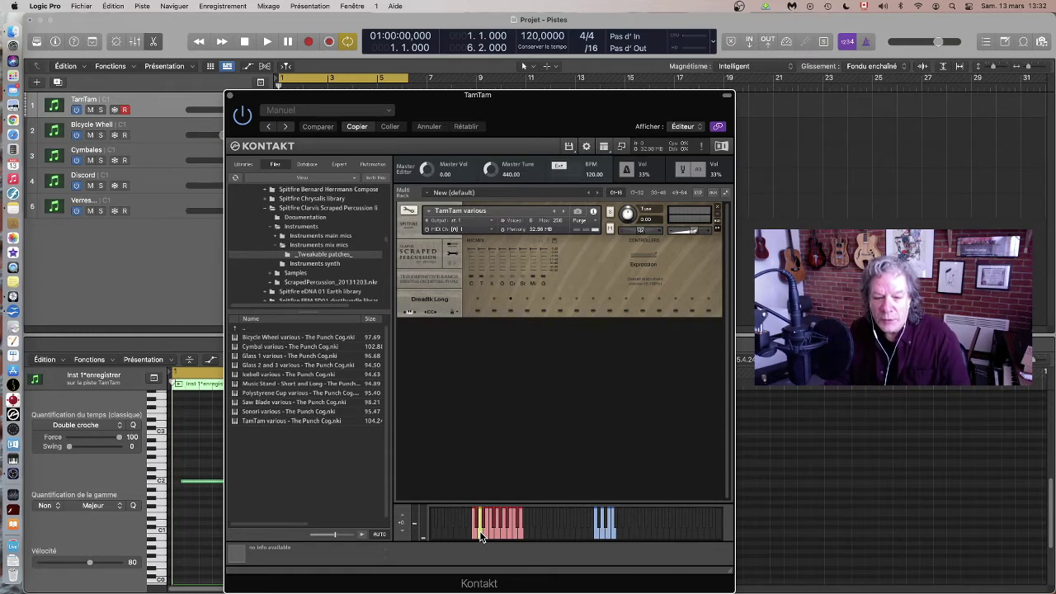
pyautogui.click(485, 523)
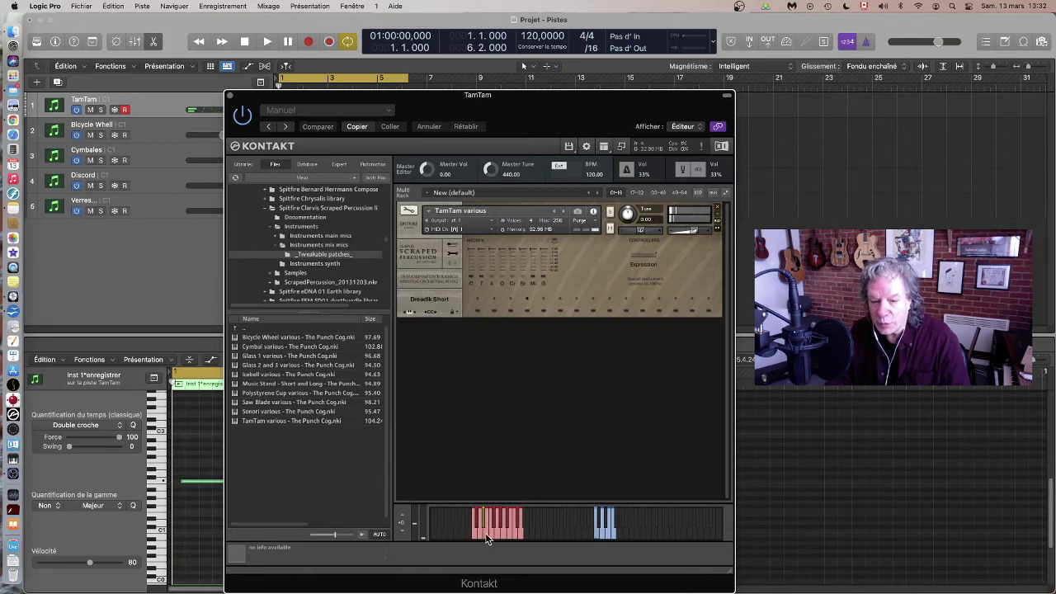
pyautogui.click(485, 532)
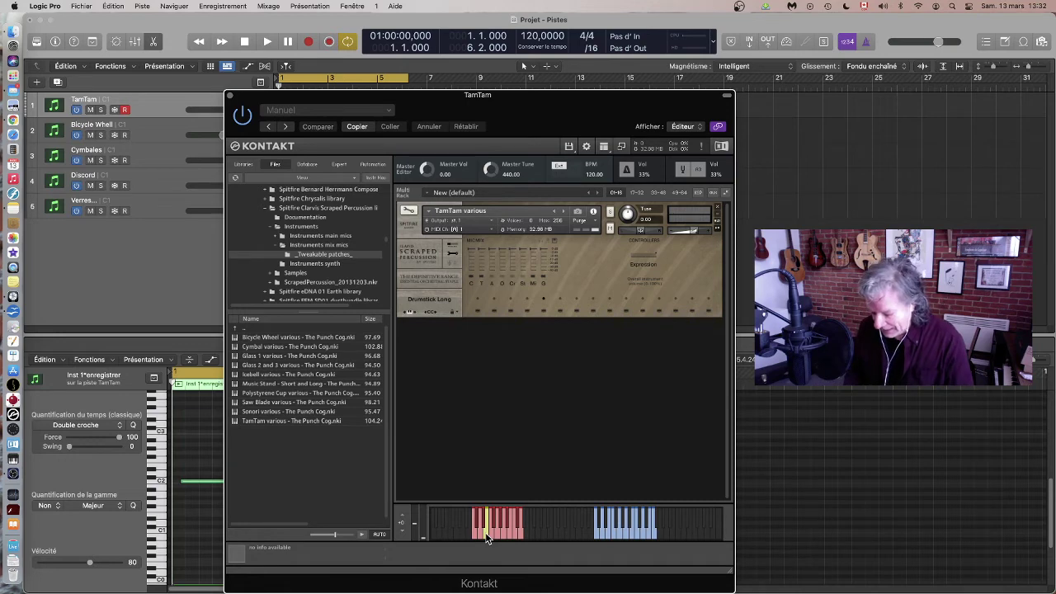
pyautogui.click(485, 532)
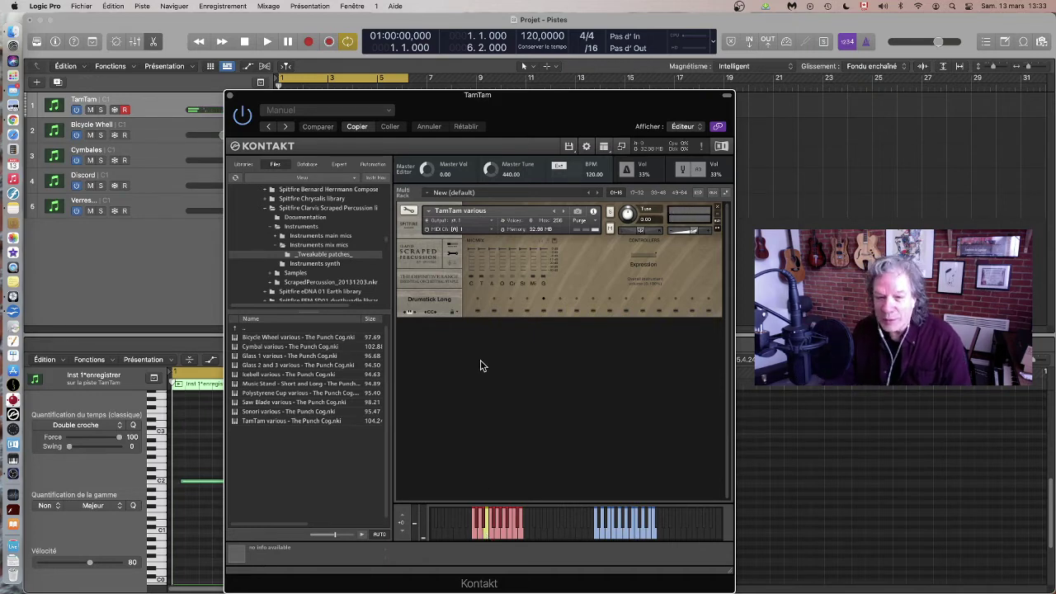
# - Audition the TamTam patch's Drumstick Short, Bowed Short, Bowed Long and Serrated Short articulations
pyautogui.click(491, 533)
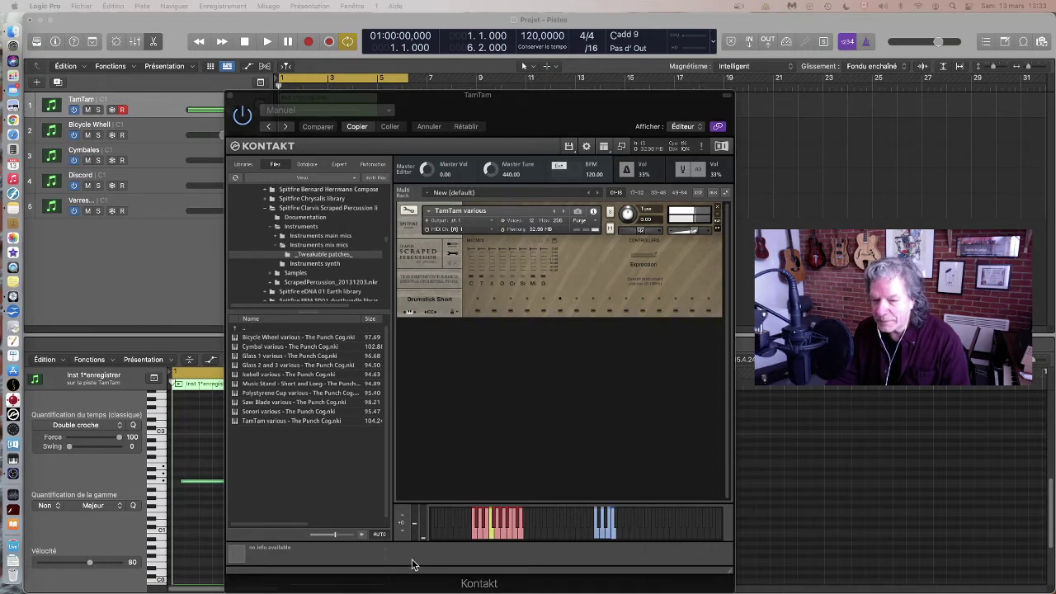
pyautogui.click(493, 526)
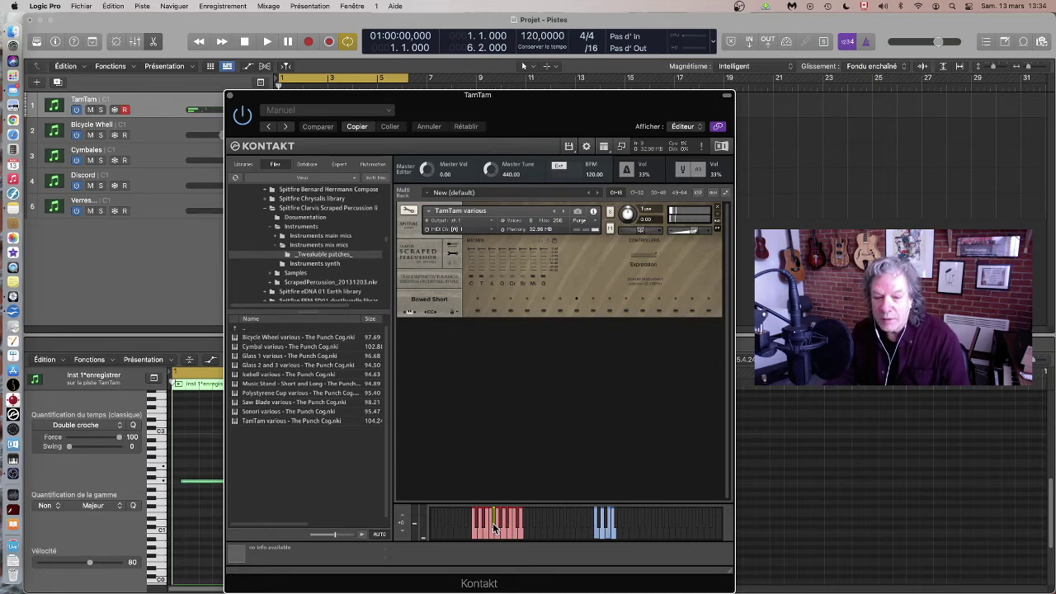
pyautogui.click(497, 530)
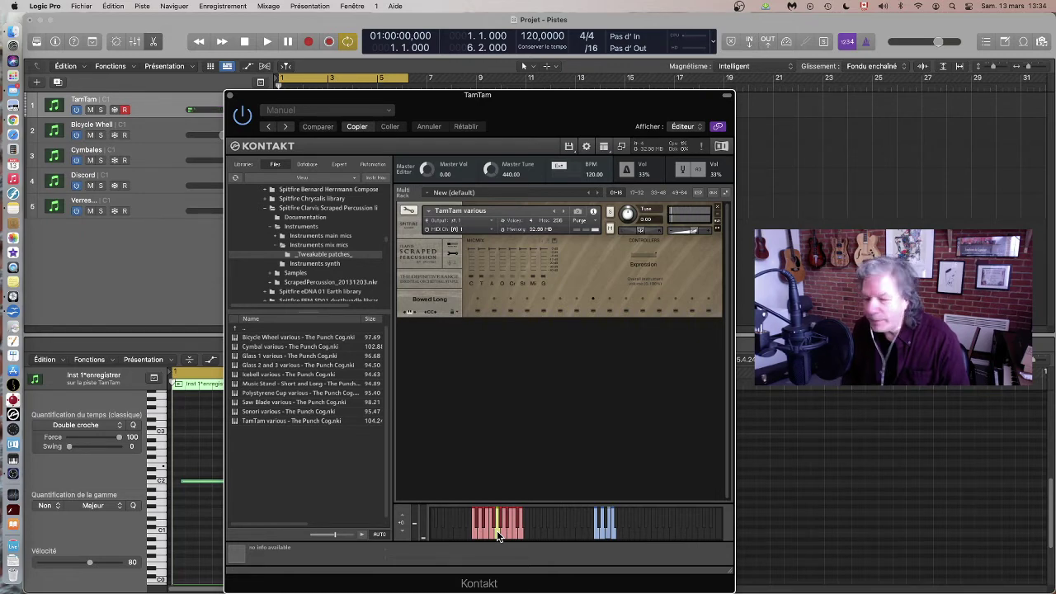
pyautogui.click(503, 532)
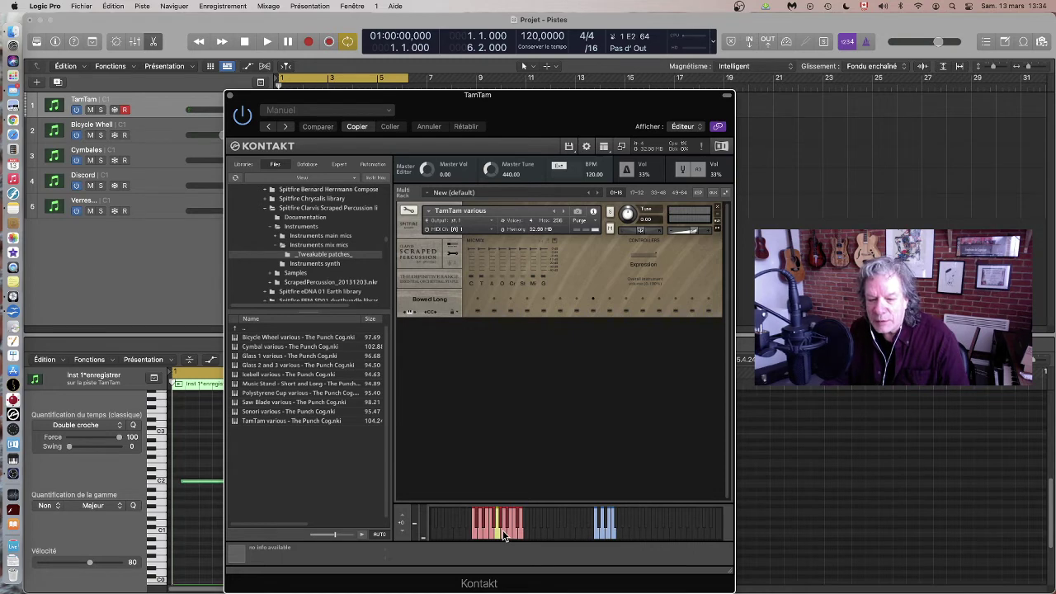
pyautogui.click(505, 534)
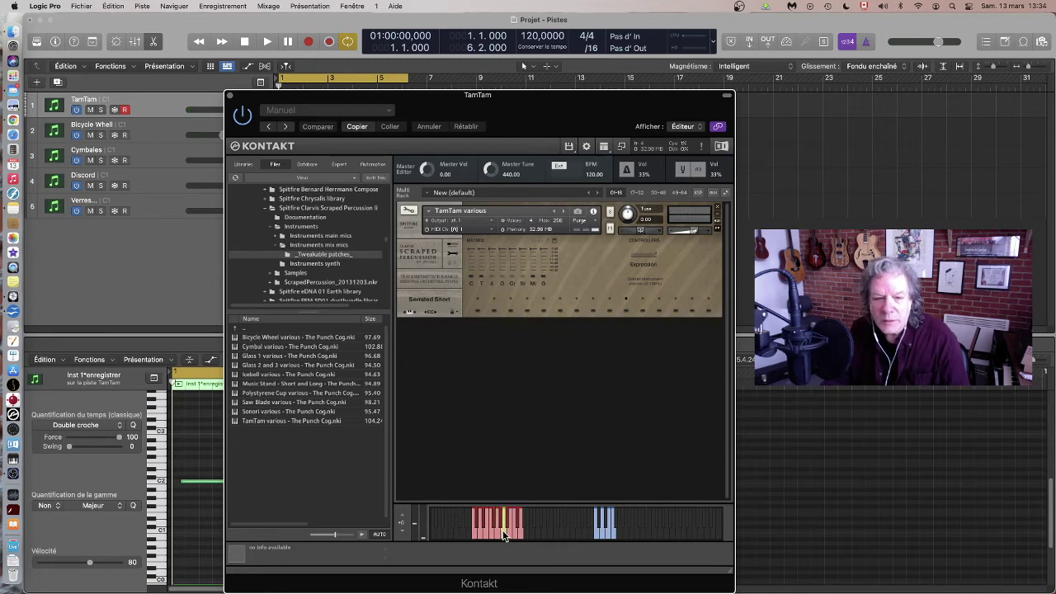
pyautogui.click(504, 535)
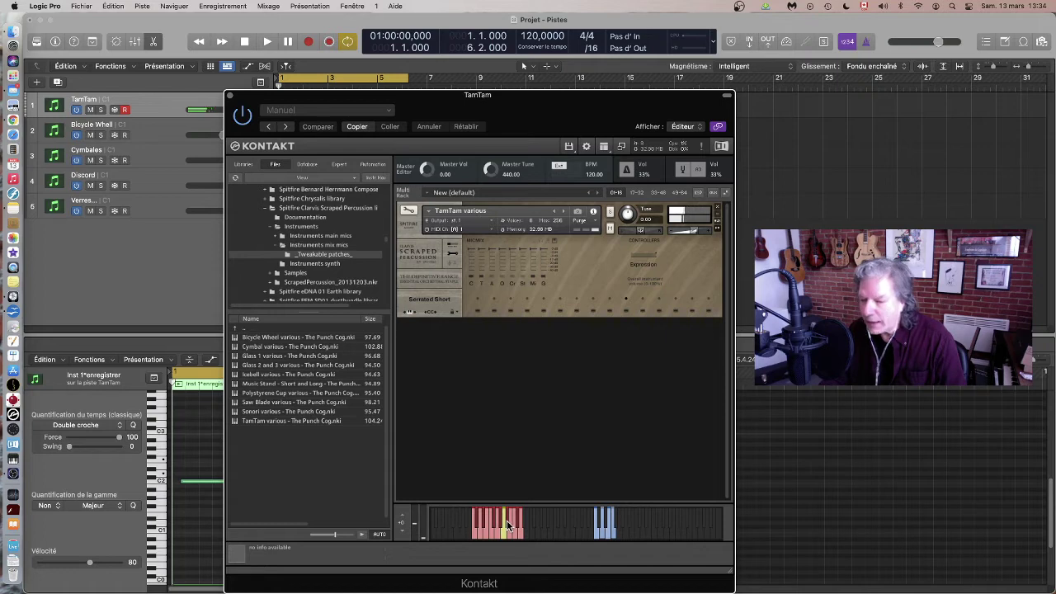
# - Step through the TamTam patch's remaining articulations, from Shimmer and Superball Long up to Triangle Short
pyautogui.click(506, 521)
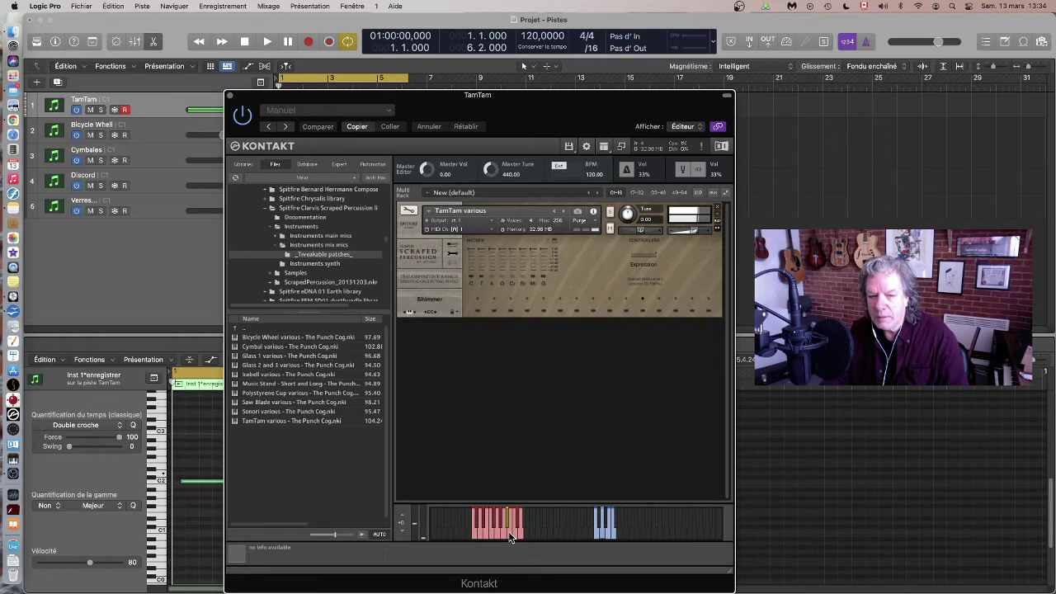
pyautogui.click(510, 532)
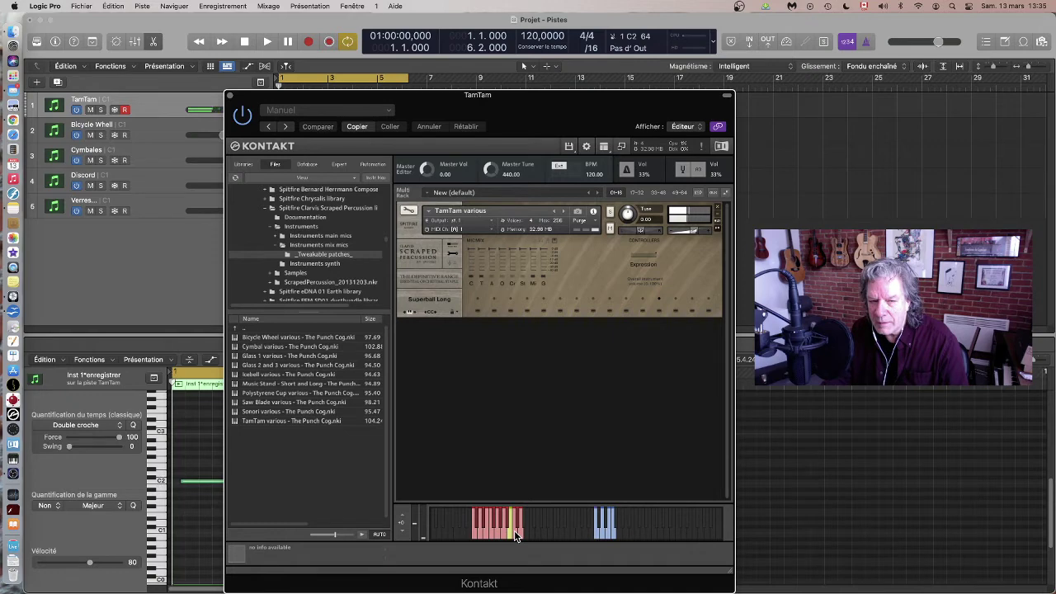
pyautogui.click(515, 532)
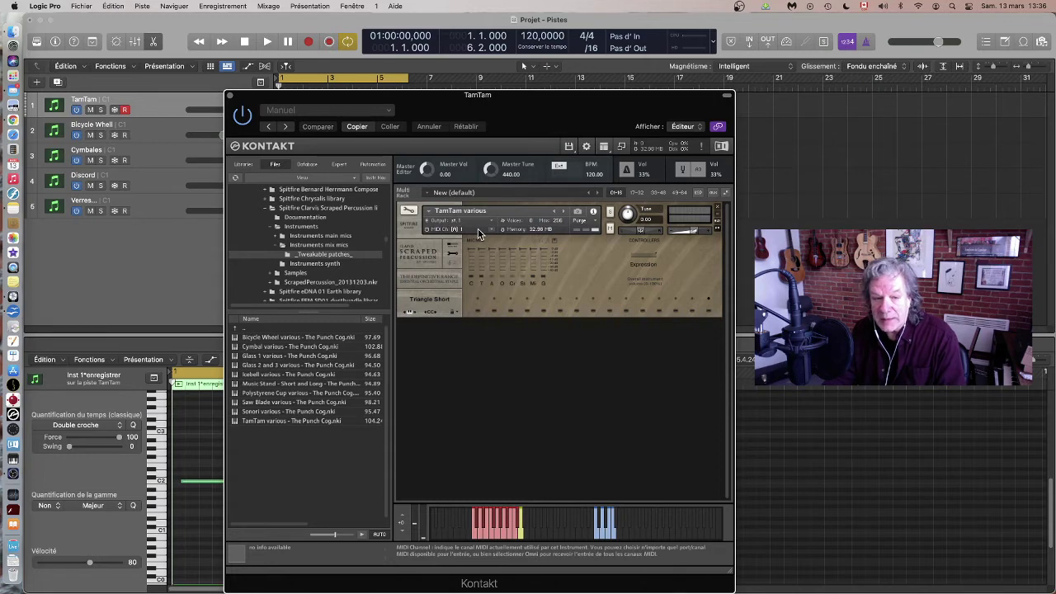
# - Select the Bicycle Whell track and toggle microphone signals in its Bicycle Wheel various patch
pyautogui.click(149, 134)
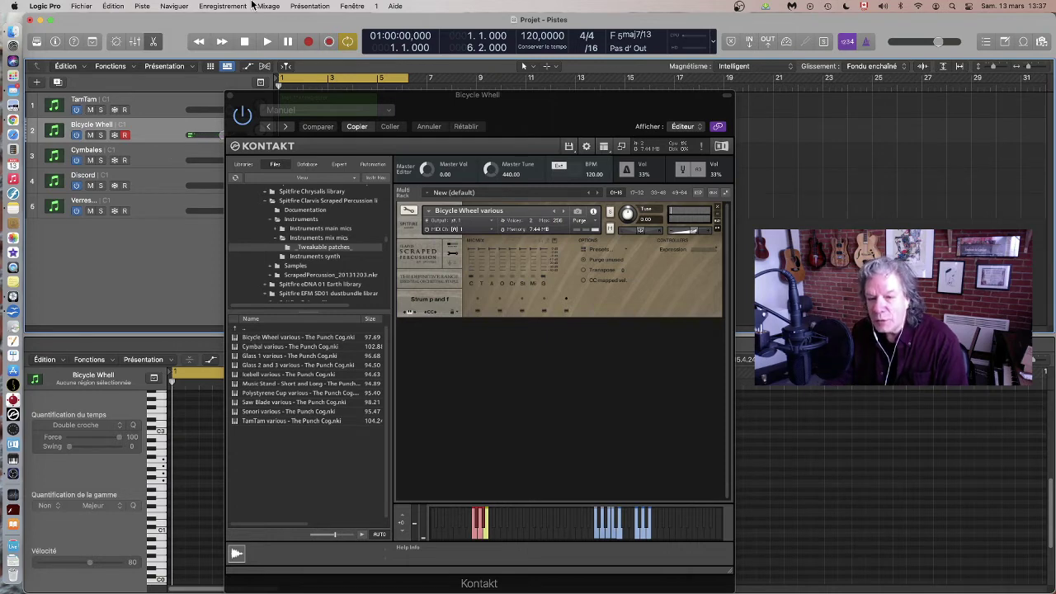
pyautogui.click(487, 277)
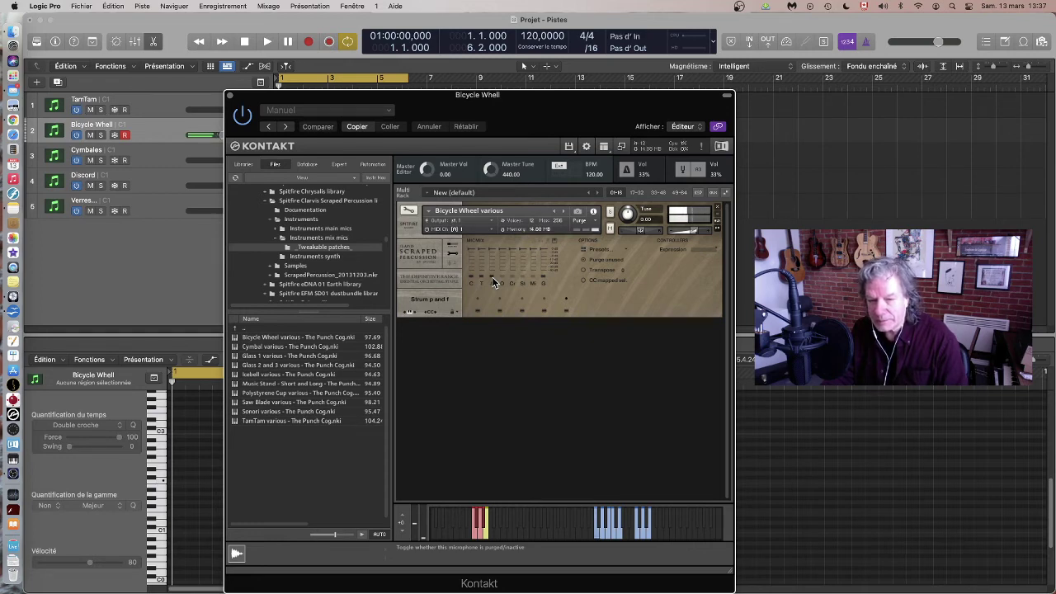
pyautogui.click(533, 282)
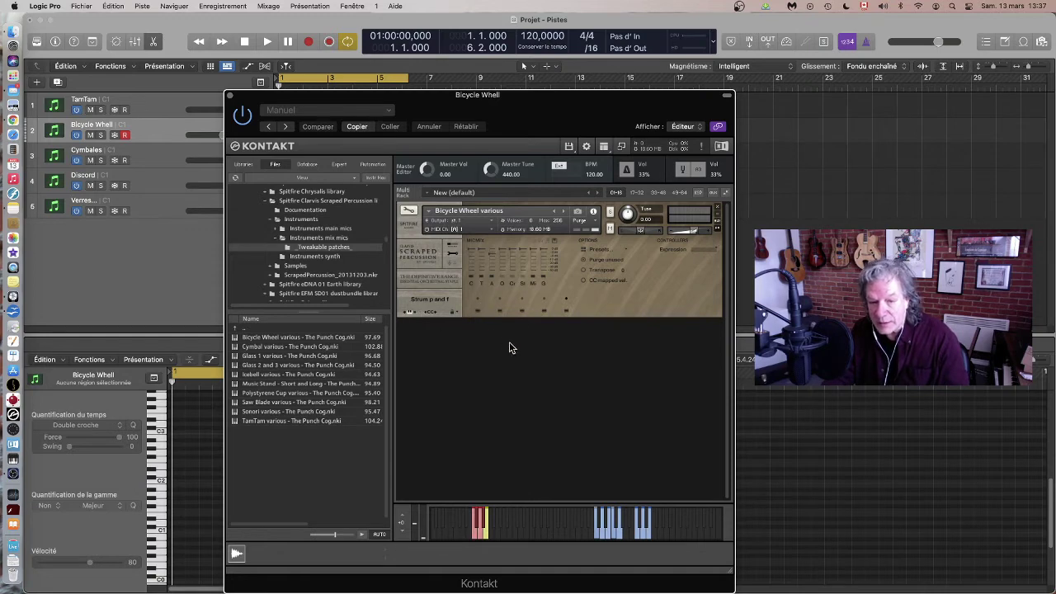
pyautogui.click(474, 533)
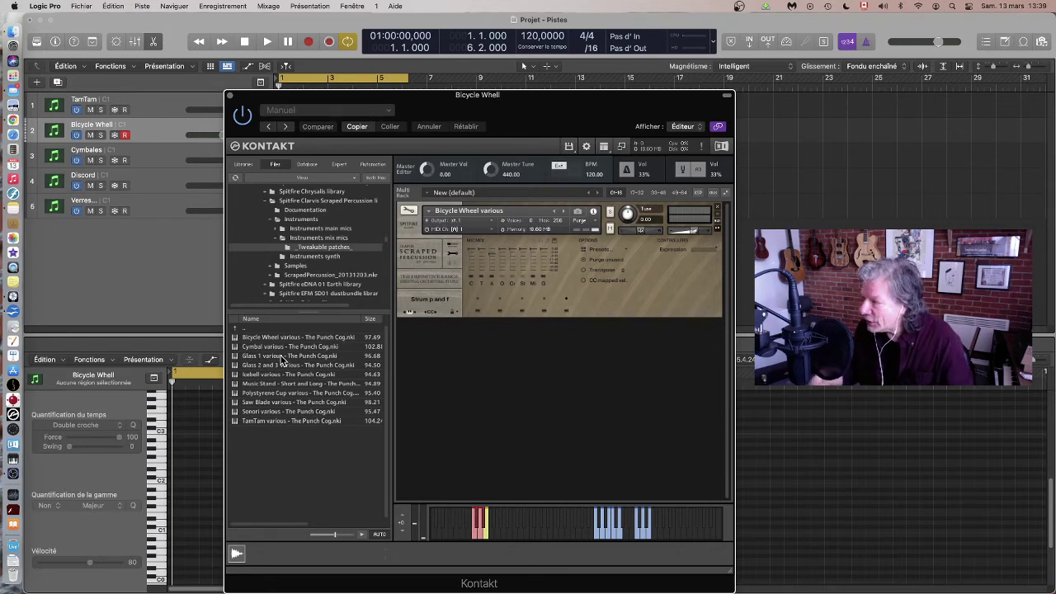
# - Select the Cymbales track and audition the Cymbal various articulations, including Serrated Short, Stick Long and Superball Long
pyautogui.click(144, 151)
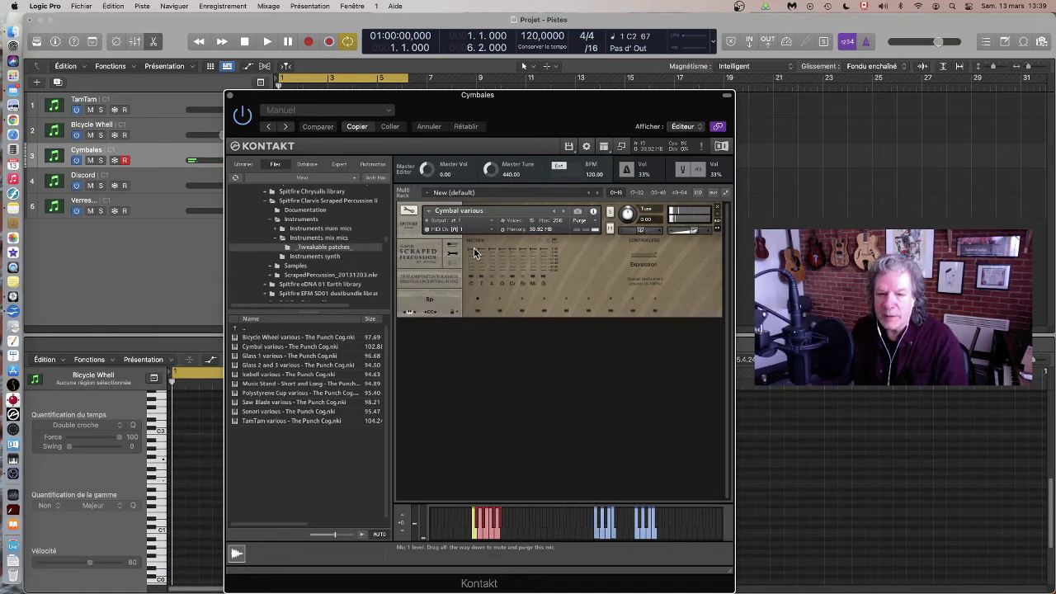
pyautogui.click(481, 530)
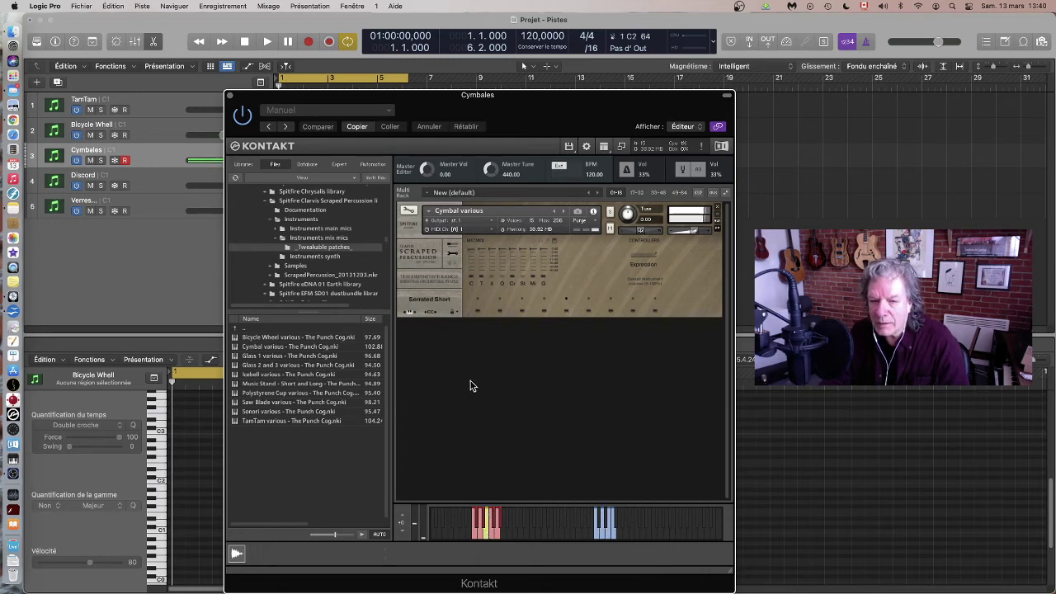
pyautogui.click(492, 533)
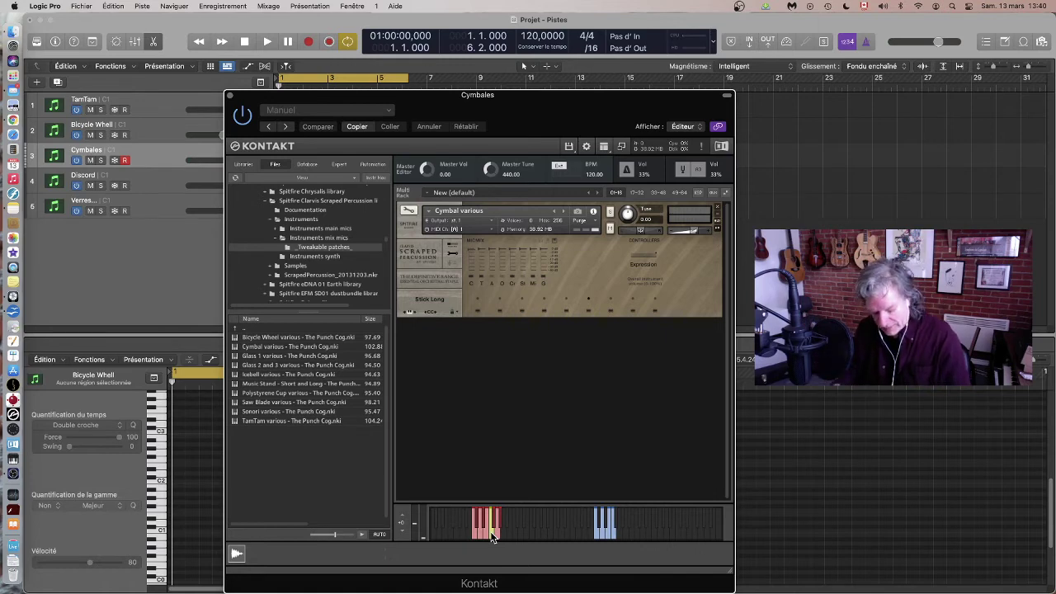
pyautogui.click(493, 535)
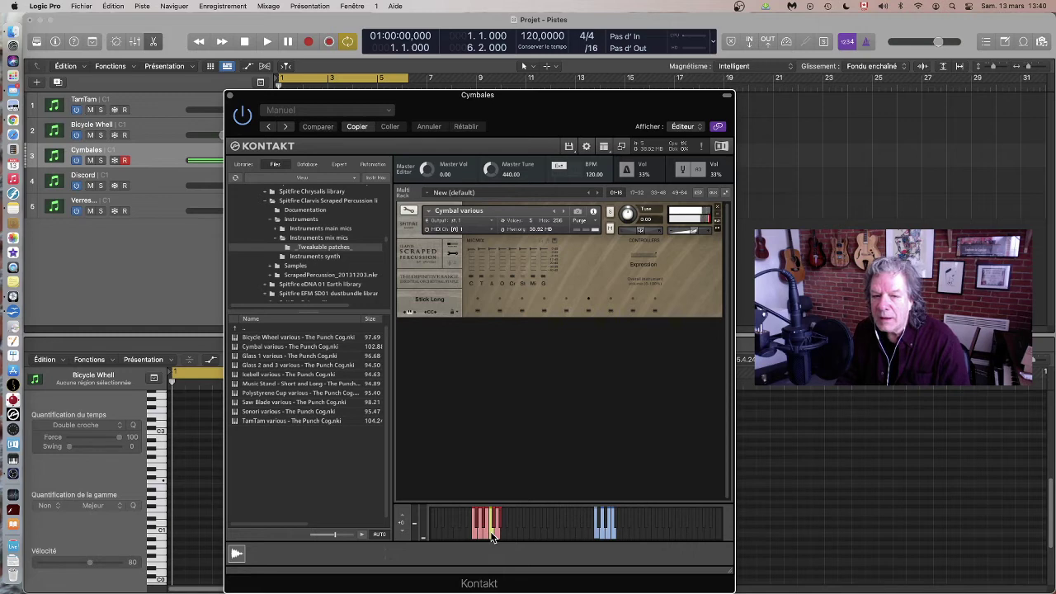
pyautogui.click(492, 534)
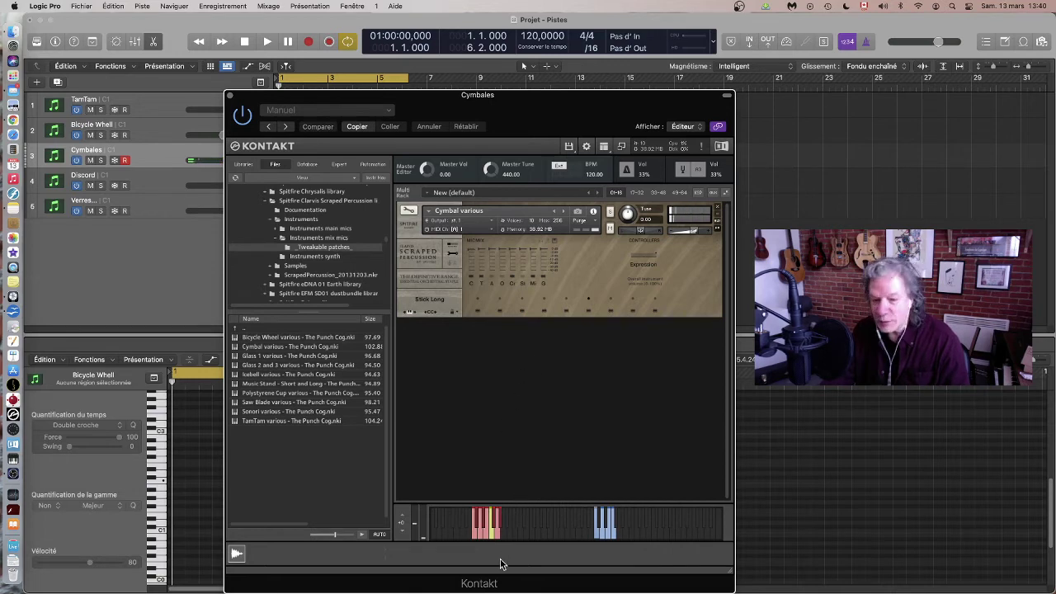
pyautogui.click(499, 535)
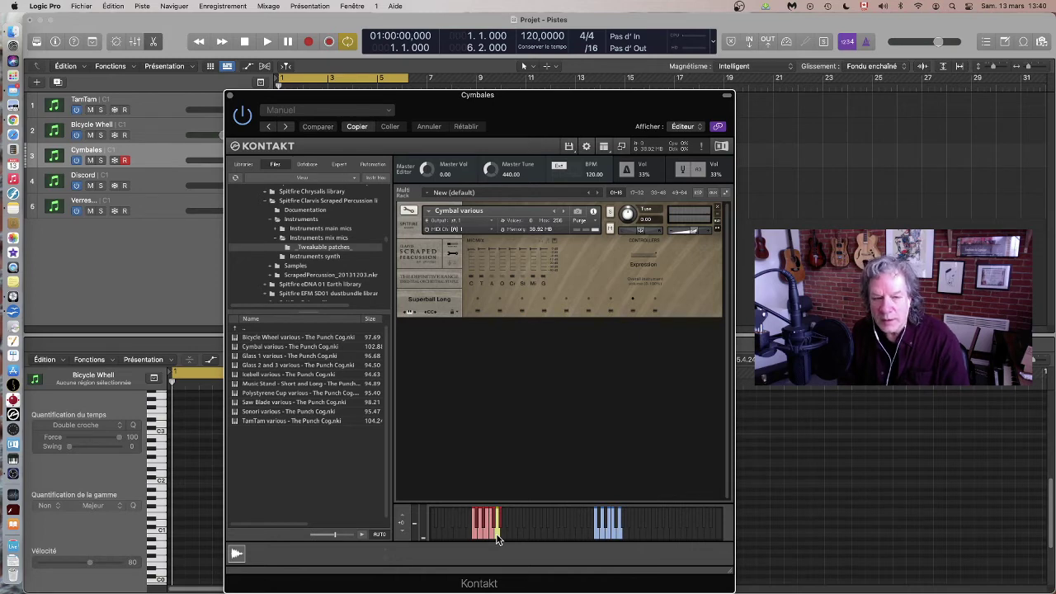
pyautogui.click(497, 537)
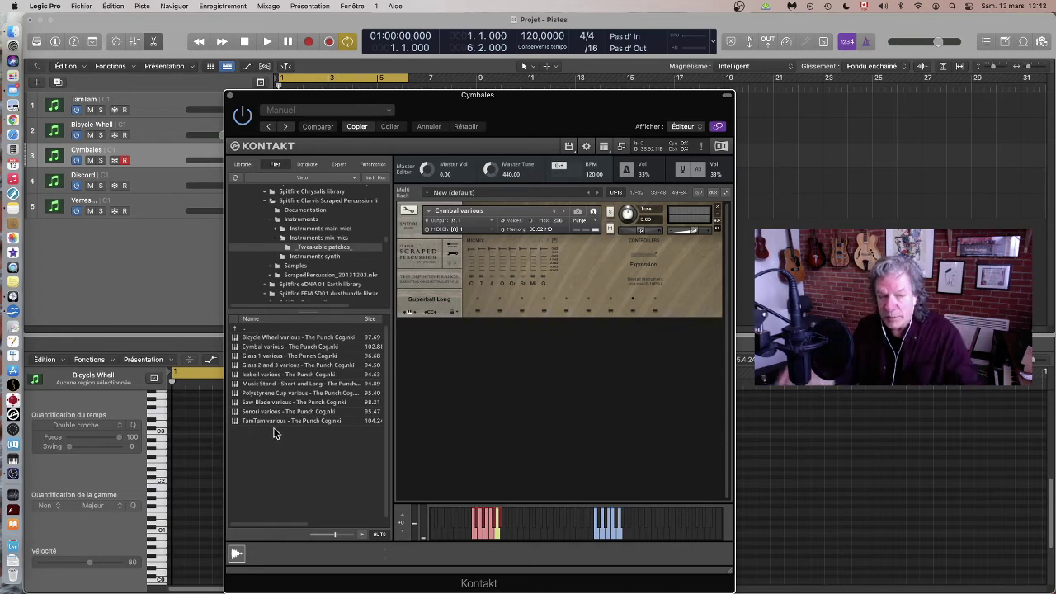
# - On the Discord track's instrument, enable the Reverb and Delay effects and show the snapshot selector
pyautogui.click(135, 178)
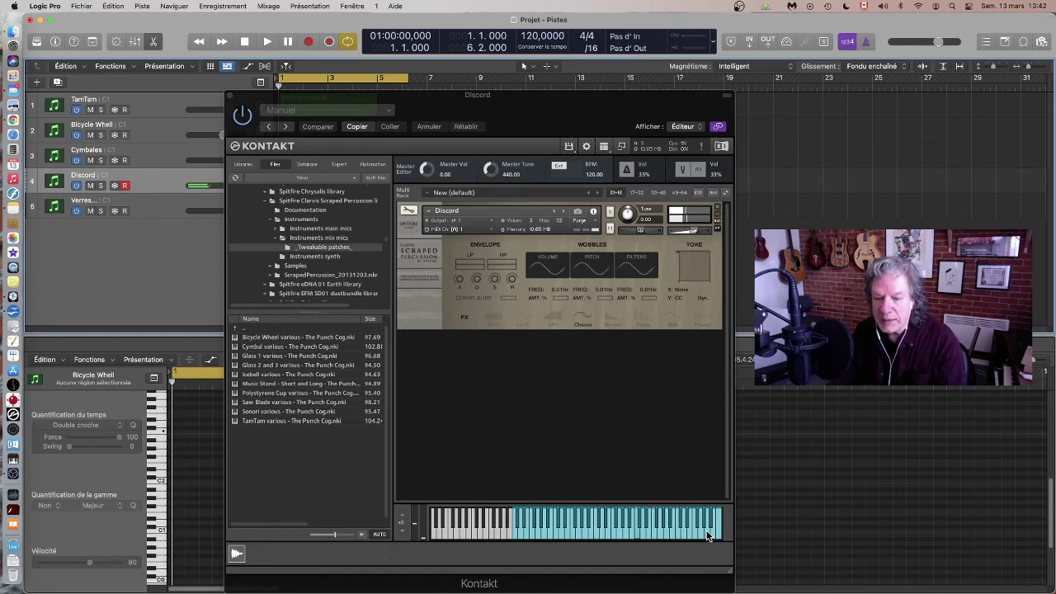
pyautogui.click(609, 319)
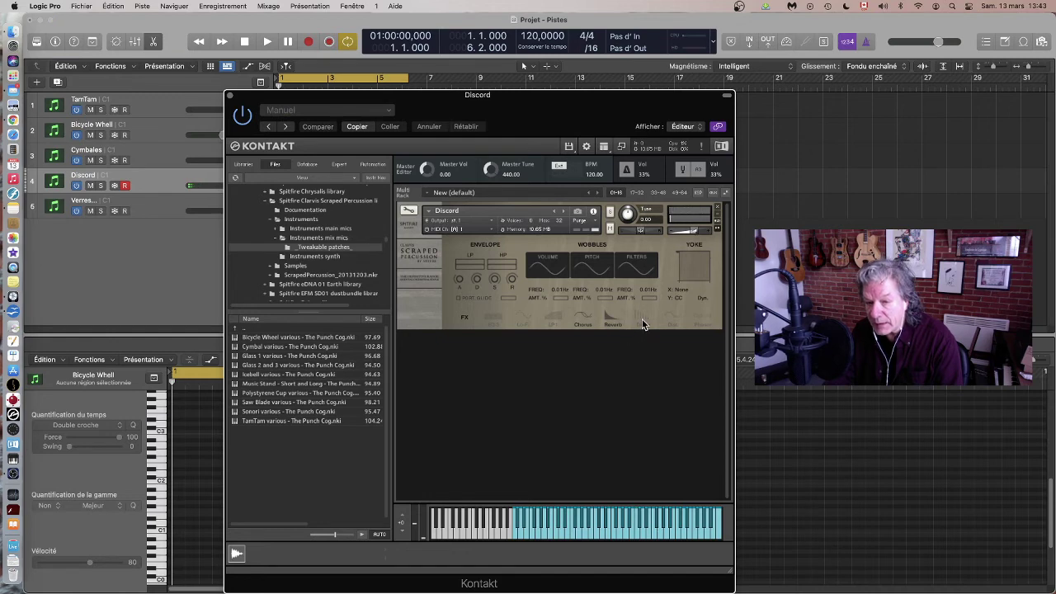
pyautogui.click(643, 322)
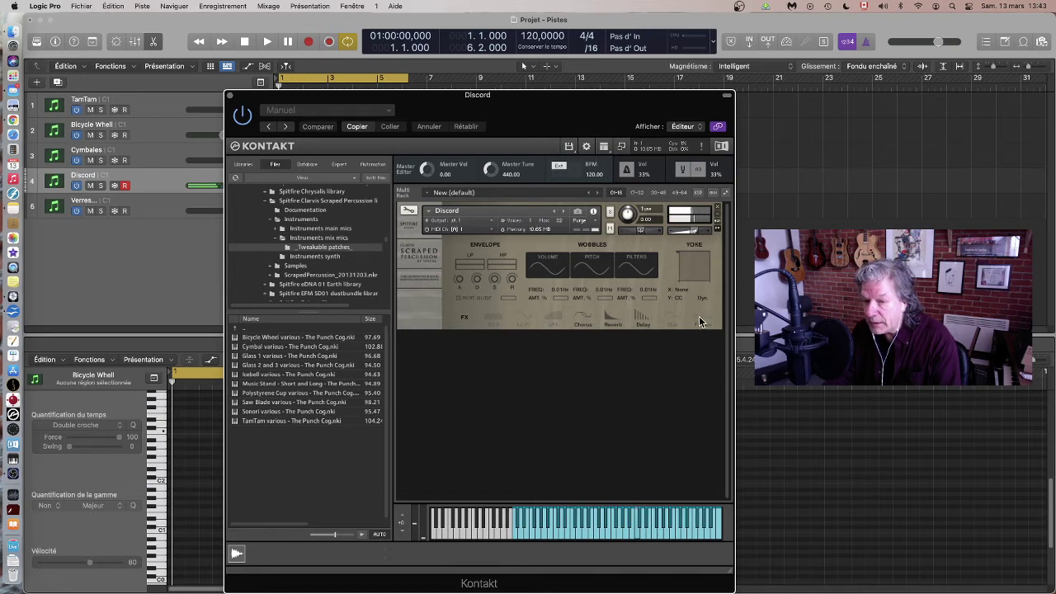
pyautogui.click(585, 321)
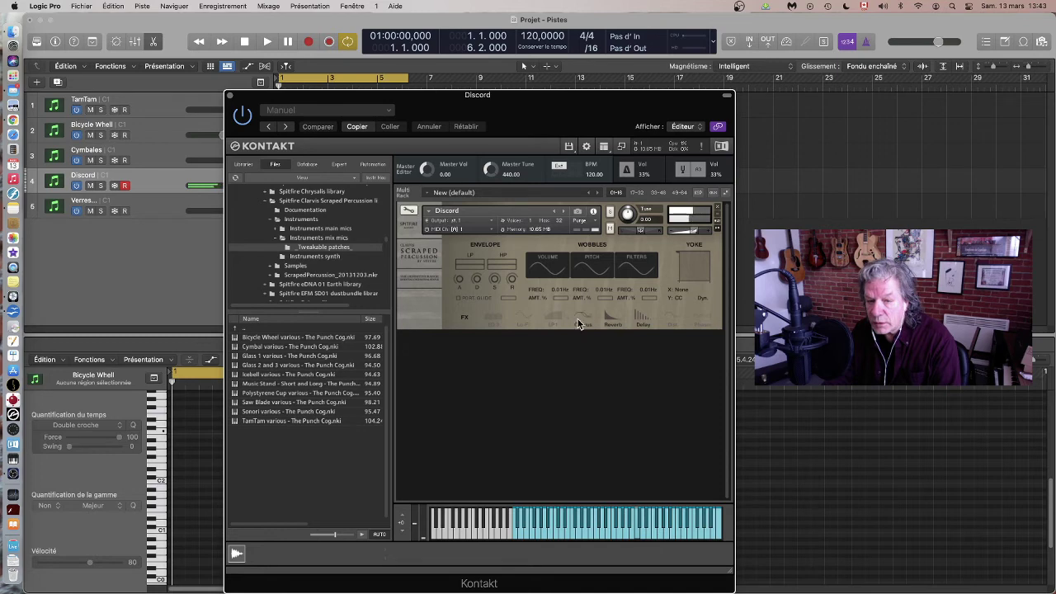
pyautogui.click(555, 322)
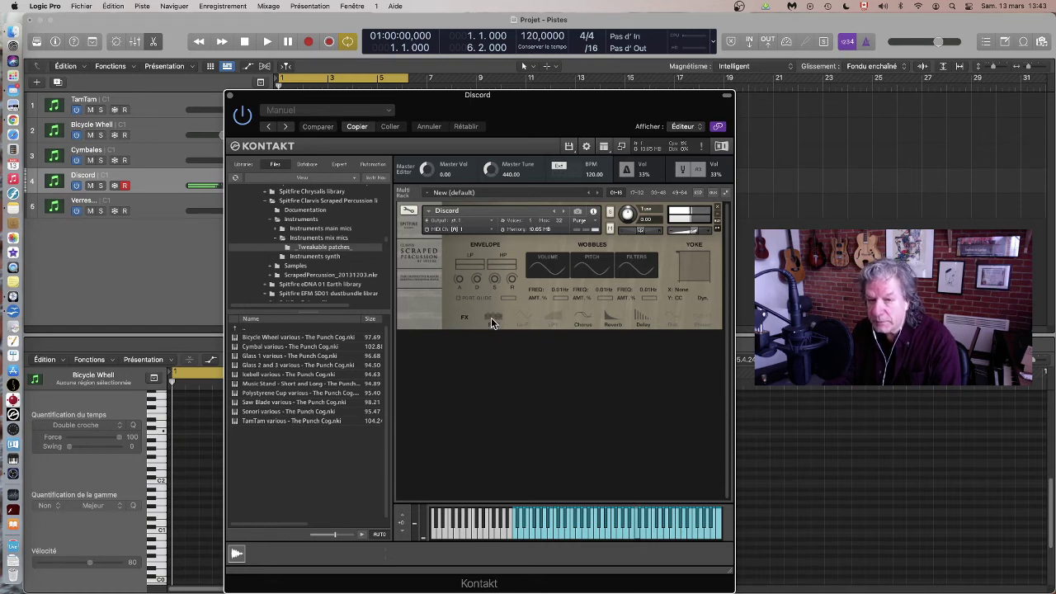
pyautogui.click(578, 213)
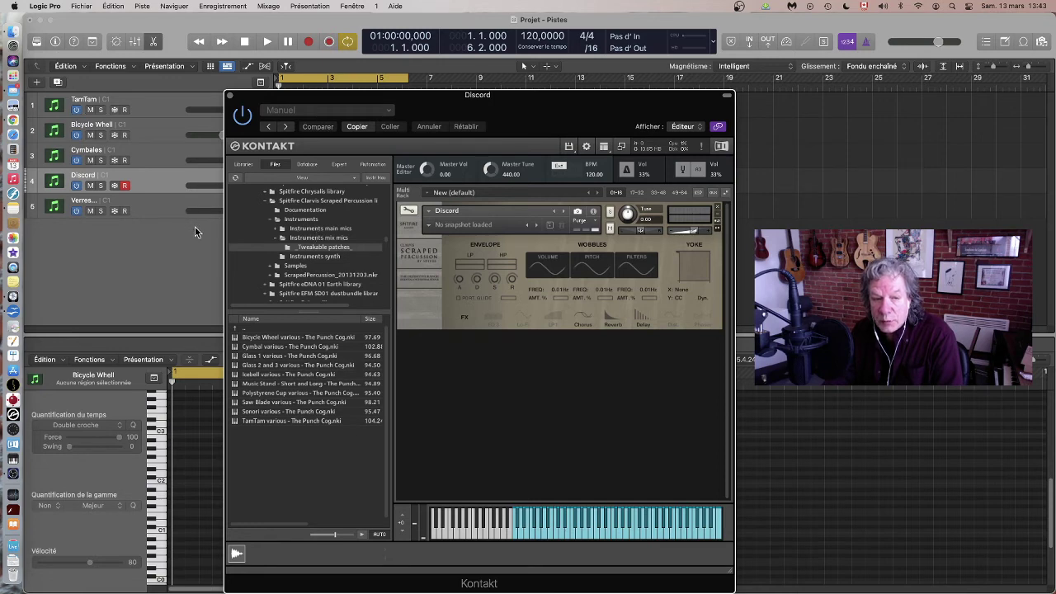
# - Select the Verres... track to show its Glass 2 and 3 patch, and shift the Kontakt window slightly to uncover the track volume sliders
pyautogui.click(147, 208)
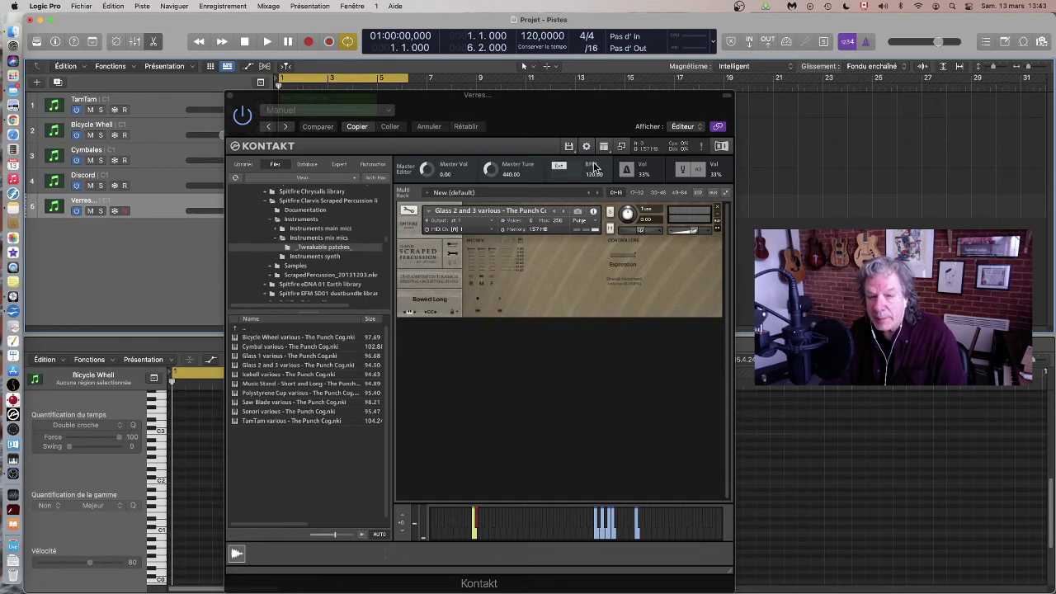
pyautogui.click(544, 110)
pyautogui.moveTo(544, 110); pyautogui.dragTo(561, 111)
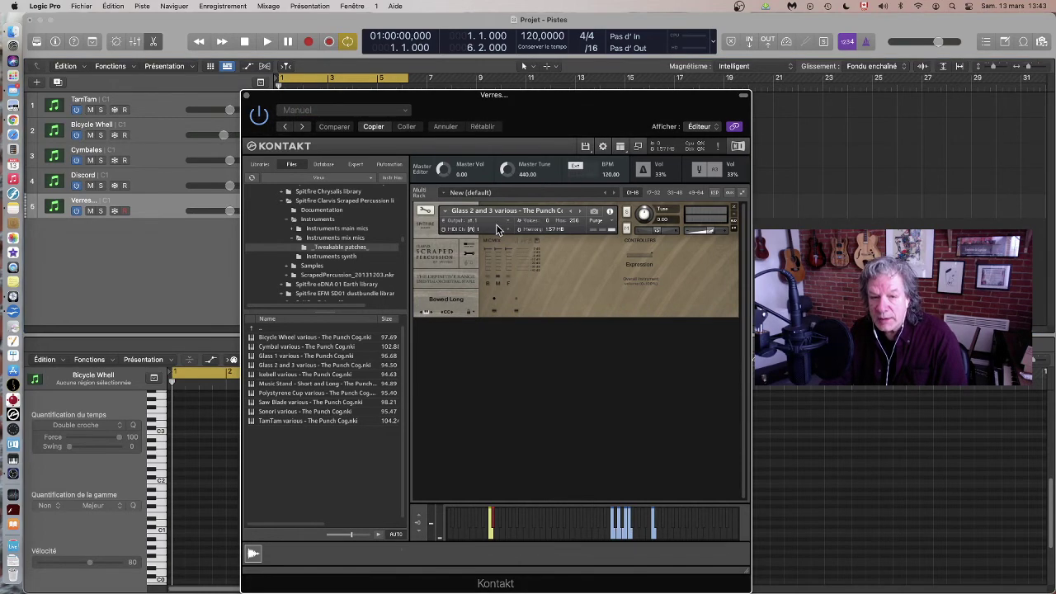